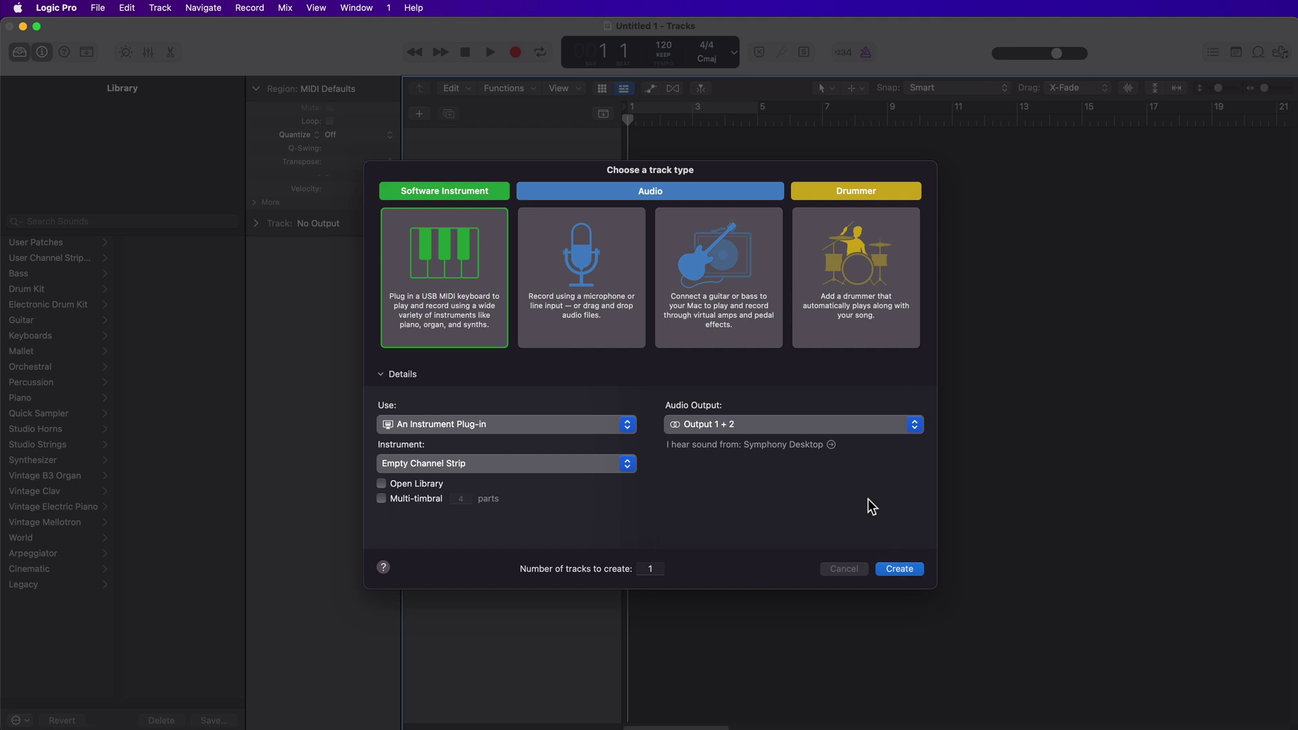
Step: Create the empty Inst 1 software instrument track and drag its row much taller
{"action": "left_click", "coordinate": [900, 569]}
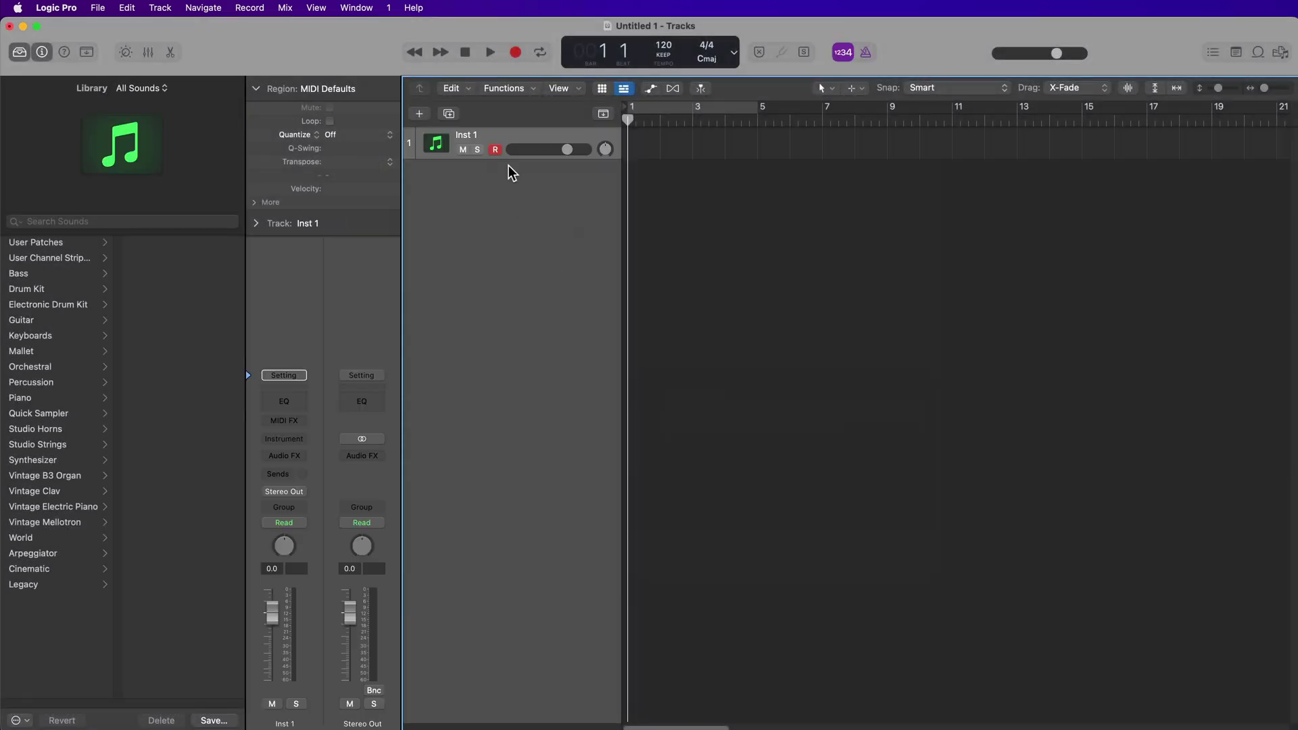
{"action": "left_click_drag", "start_coordinate": [508, 168], "coordinate": [511, 376]}
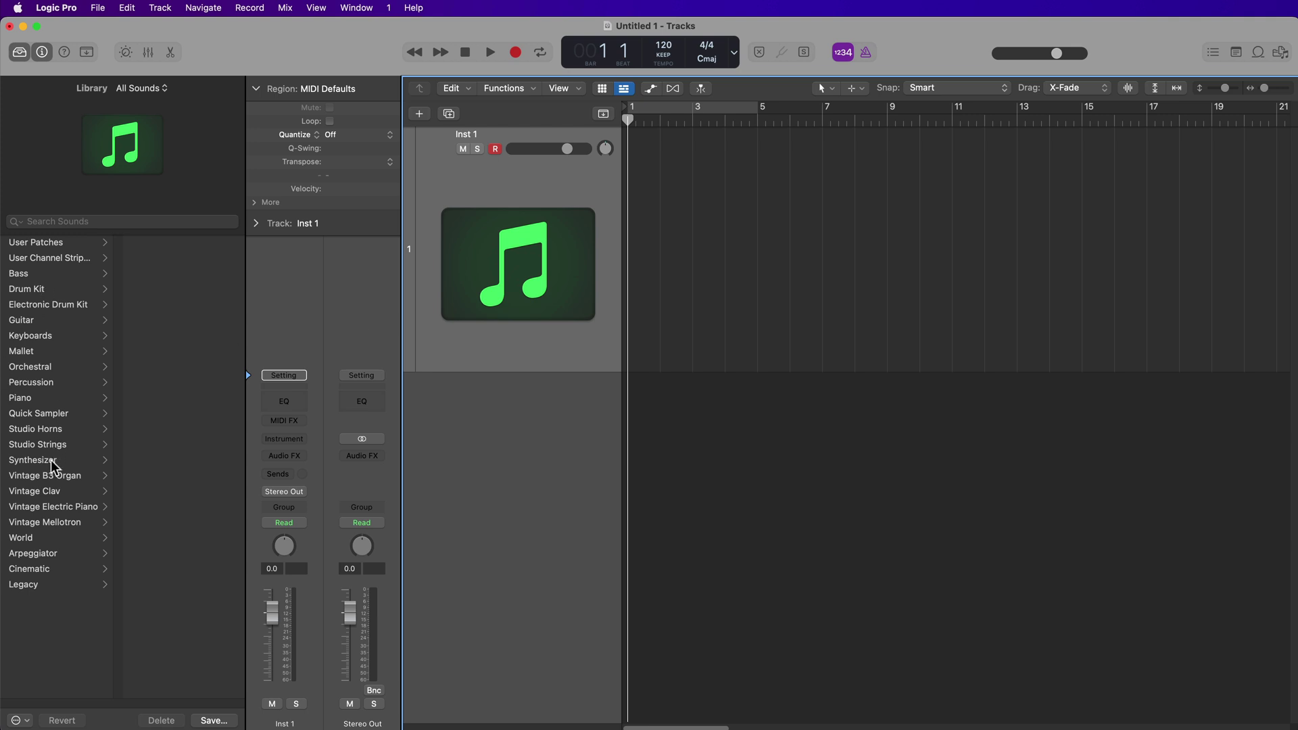
Step: Load Vintage Electric Piano > Bright Suitcase and select both reverb return strips in the Mixer
{"action": "left_click", "coordinate": [55, 507]}
{"action": "left_click", "coordinate": [162, 242]}
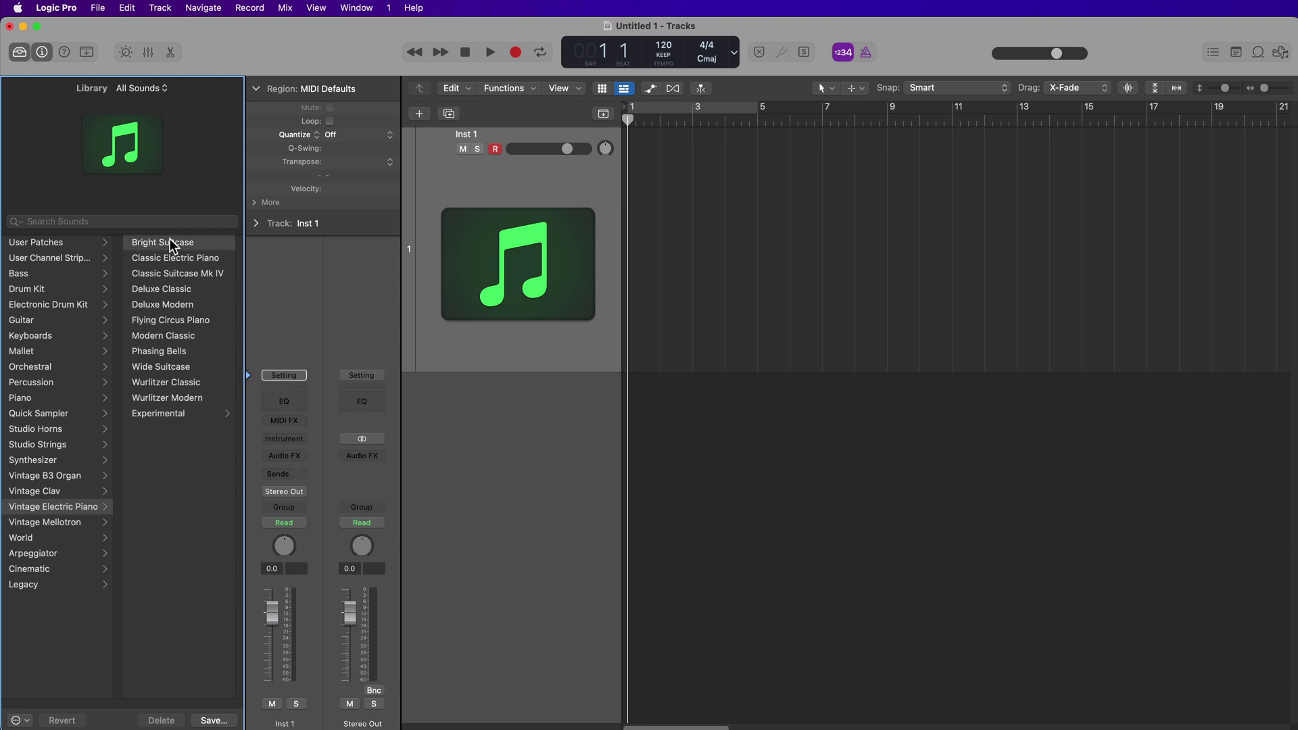
{"action": "key", "text": "x"}
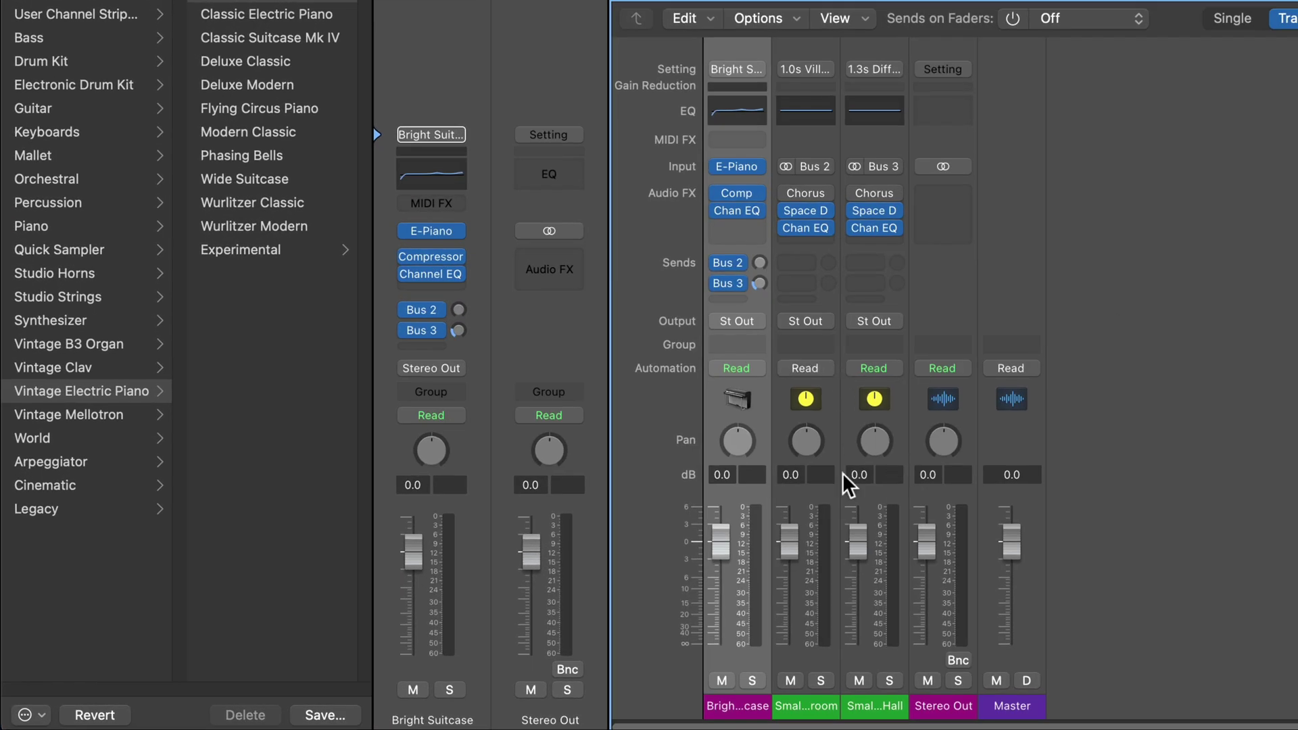
{"action": "left_click", "coordinate": [832, 707]}
{"action": "left_click", "coordinate": [893, 707], "text": "shift"}
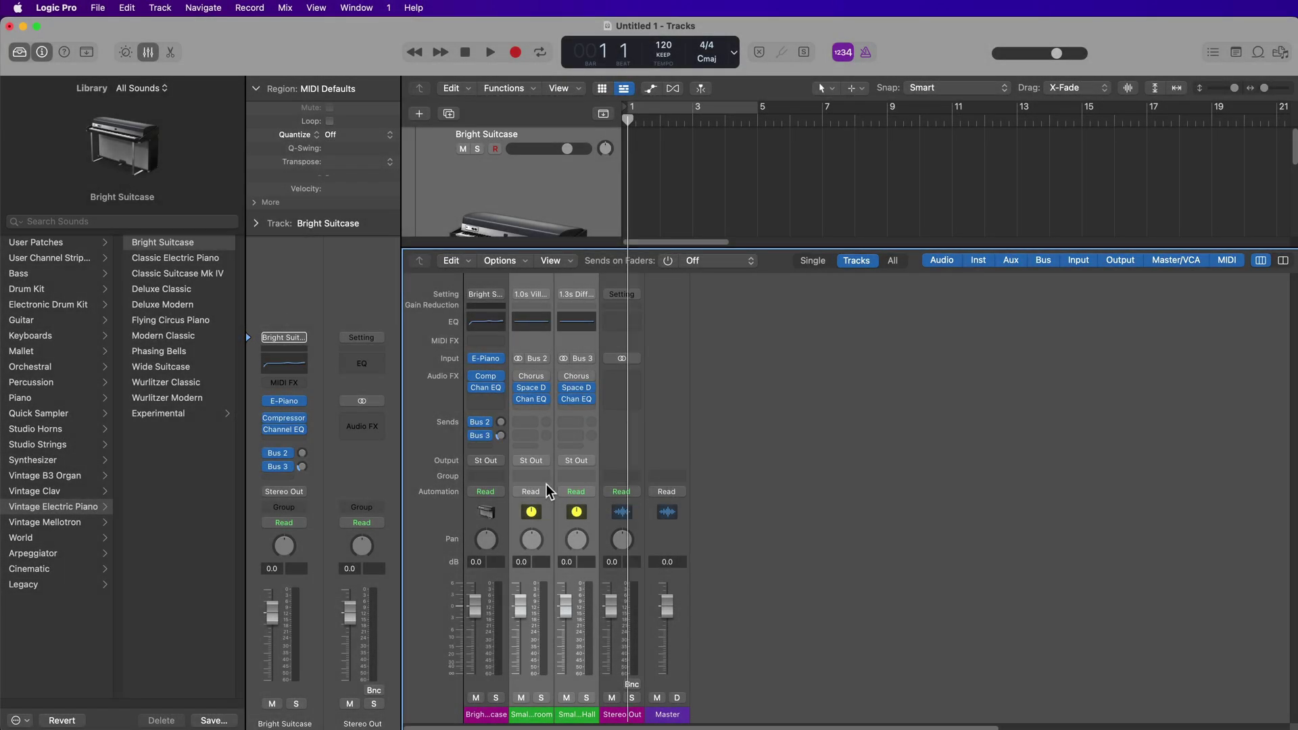
Step: Add a second instrument track, Inst 2, with the Drum Kit > Neo Soul patch
{"action": "key", "text": "x"}
{"action": "double_click", "coordinate": [561, 468]}
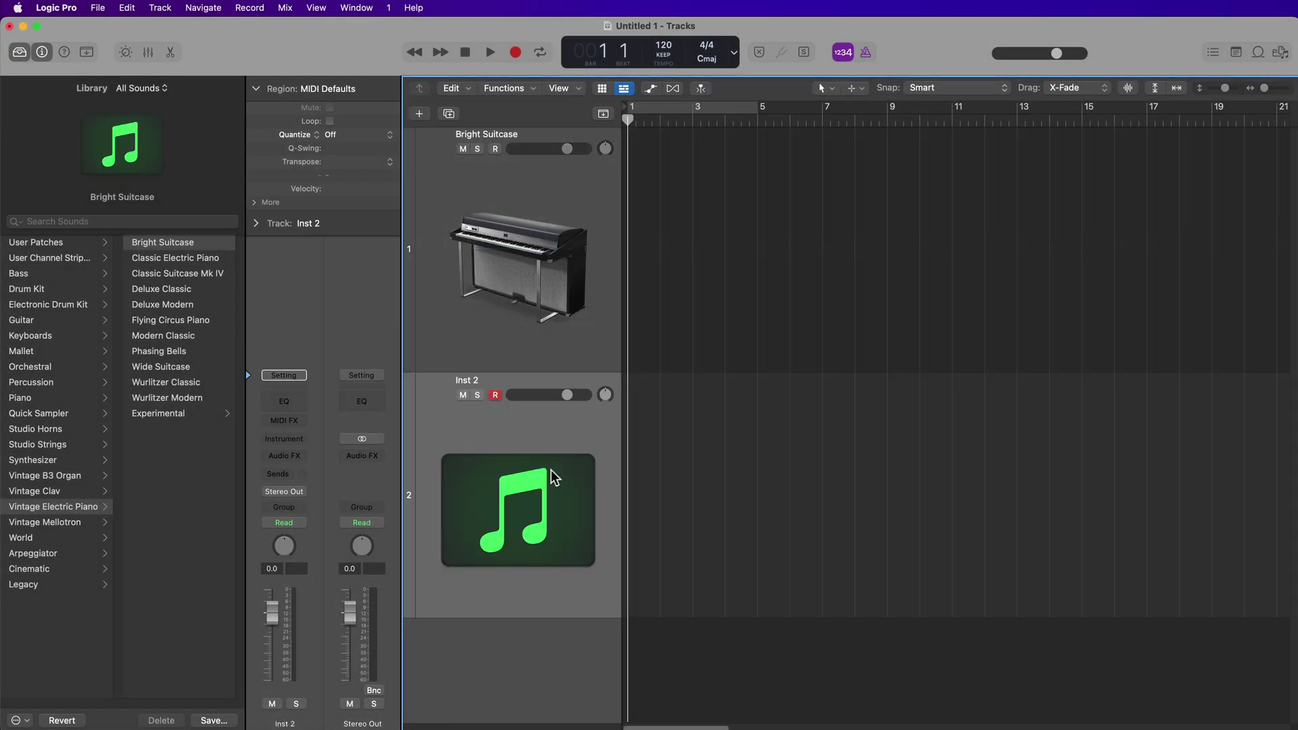
{"action": "left_click", "coordinate": [50, 290]}
{"action": "left_click", "coordinate": [188, 397]}
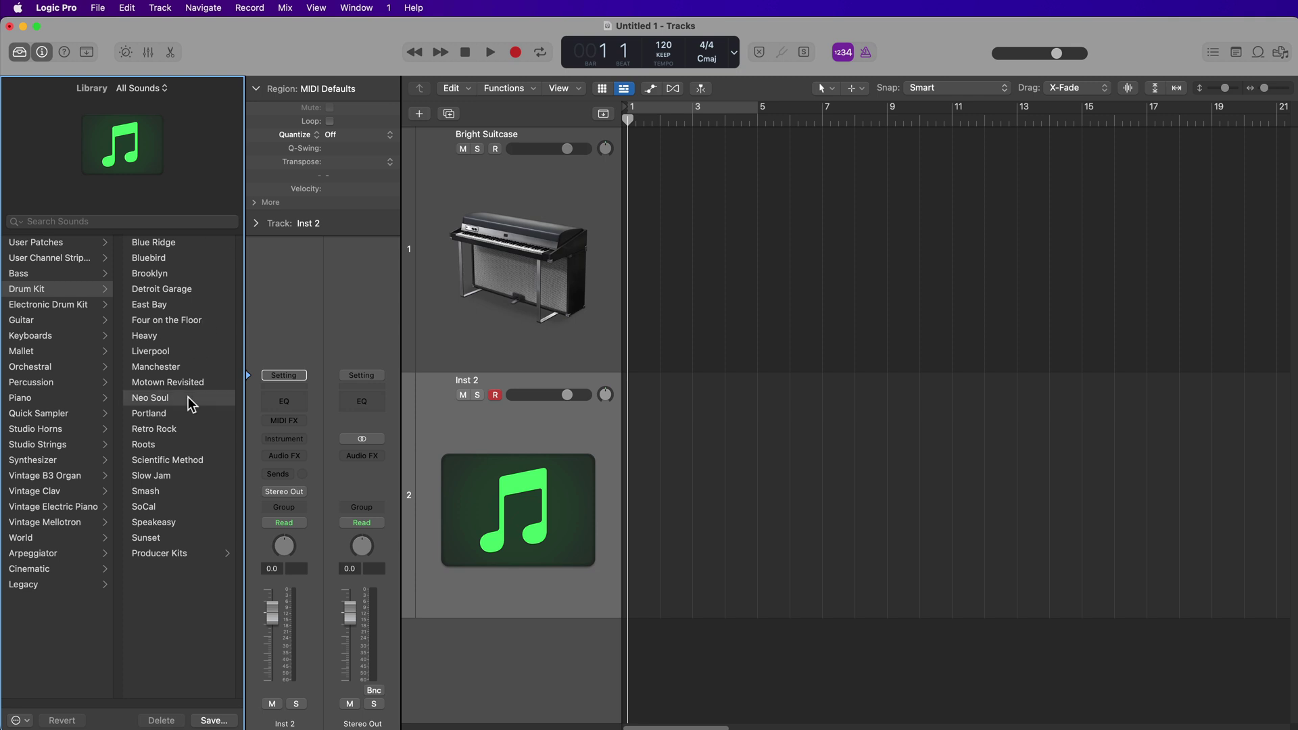
Step: Inspect the Neo Soul mixer routing: its Bus 4 reverb return and send destinations
{"action": "key", "text": "x"}
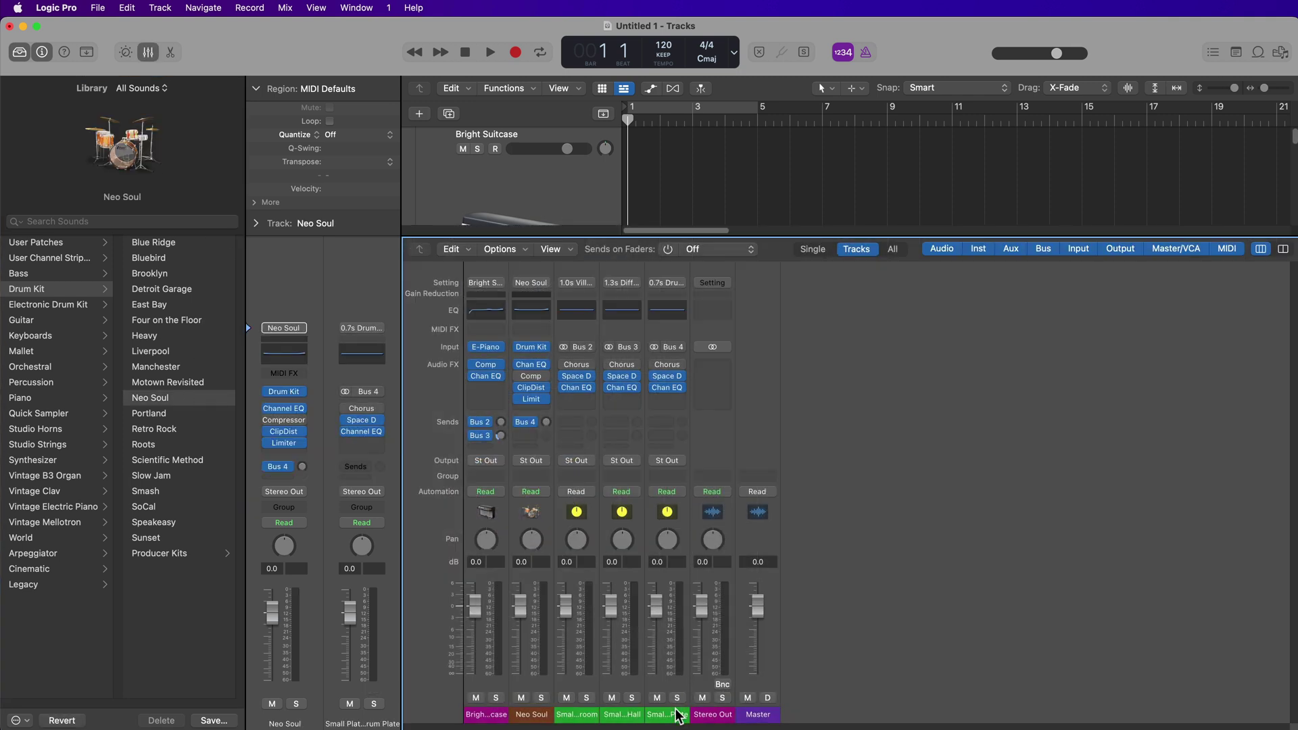
{"action": "left_click", "coordinate": [667, 569]}
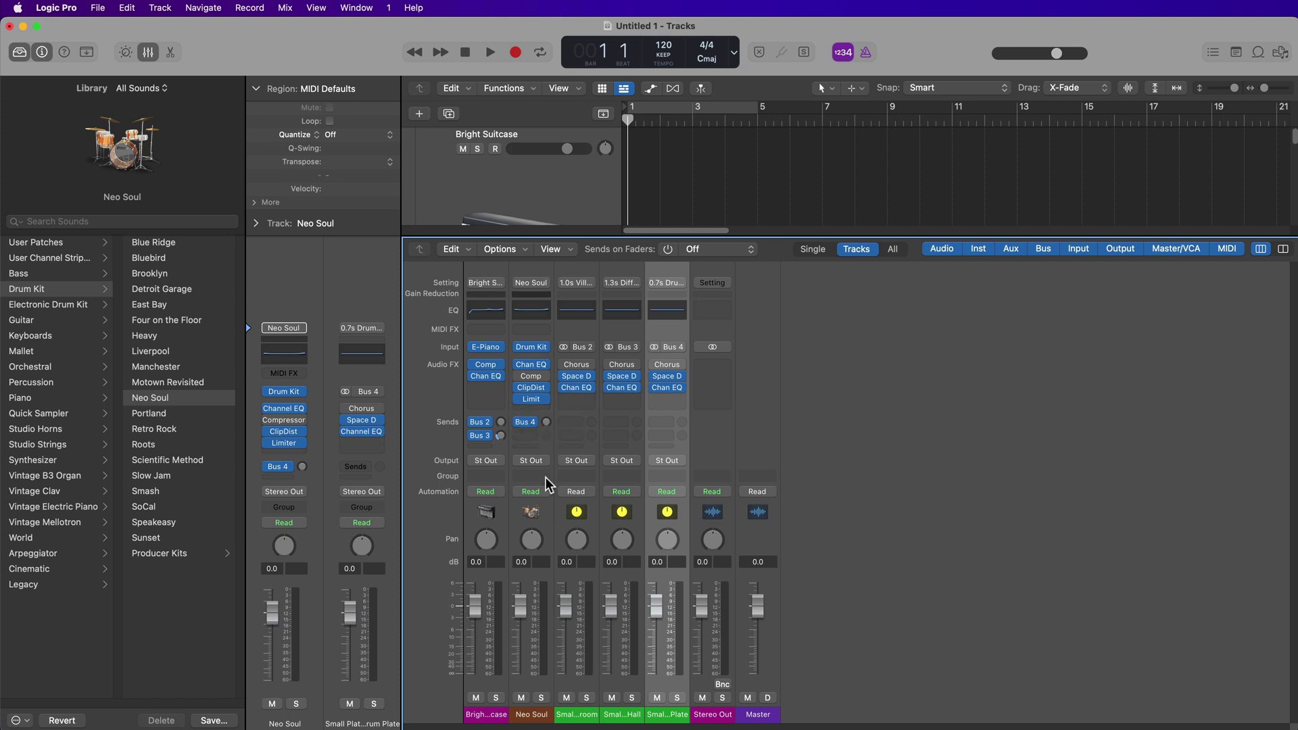
{"action": "mouse_move", "coordinate": [479, 435]}
{"action": "left_click", "coordinate": [530, 437]}
{"action": "left_click", "coordinate": [529, 436]}
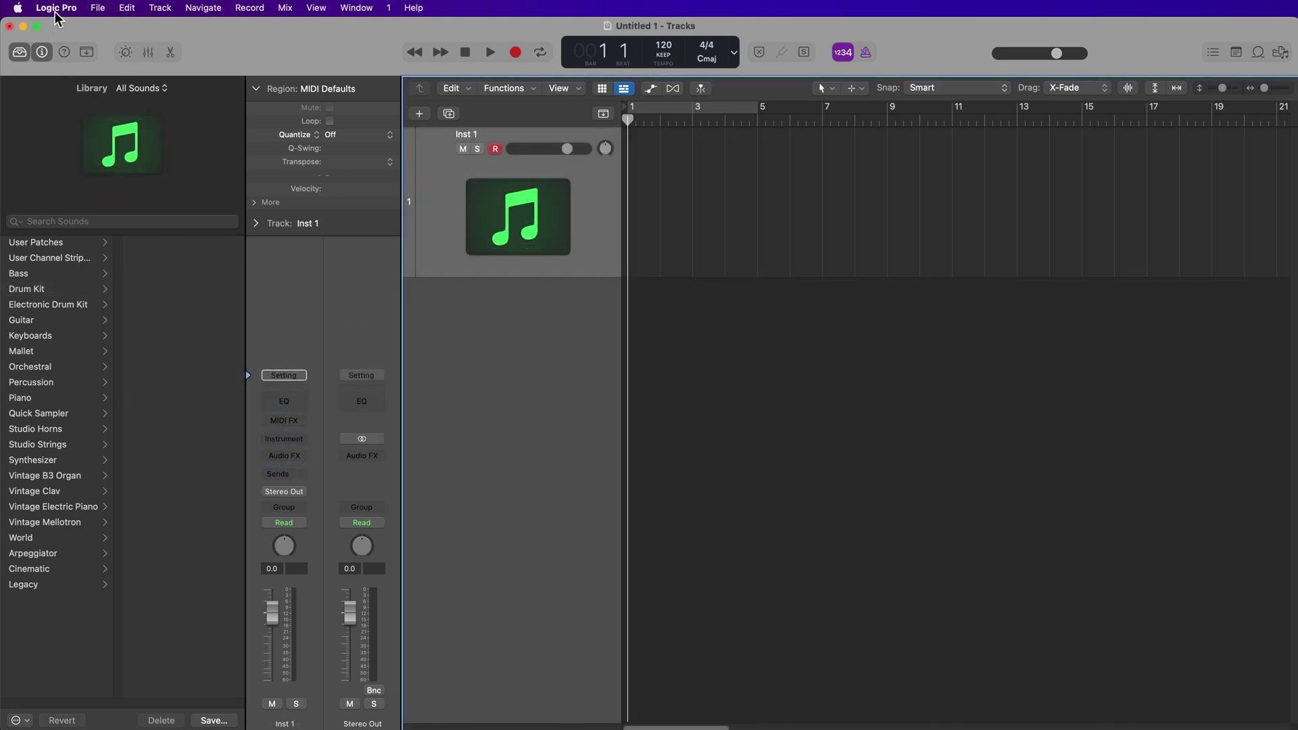
Step: In Preferences > Audio > General, set Automatic Bus Assignment Uses to Busses Above 16
{"action": "left_click", "coordinate": [55, 12]}
{"action": "mouse_move", "coordinate": [62, 49]}
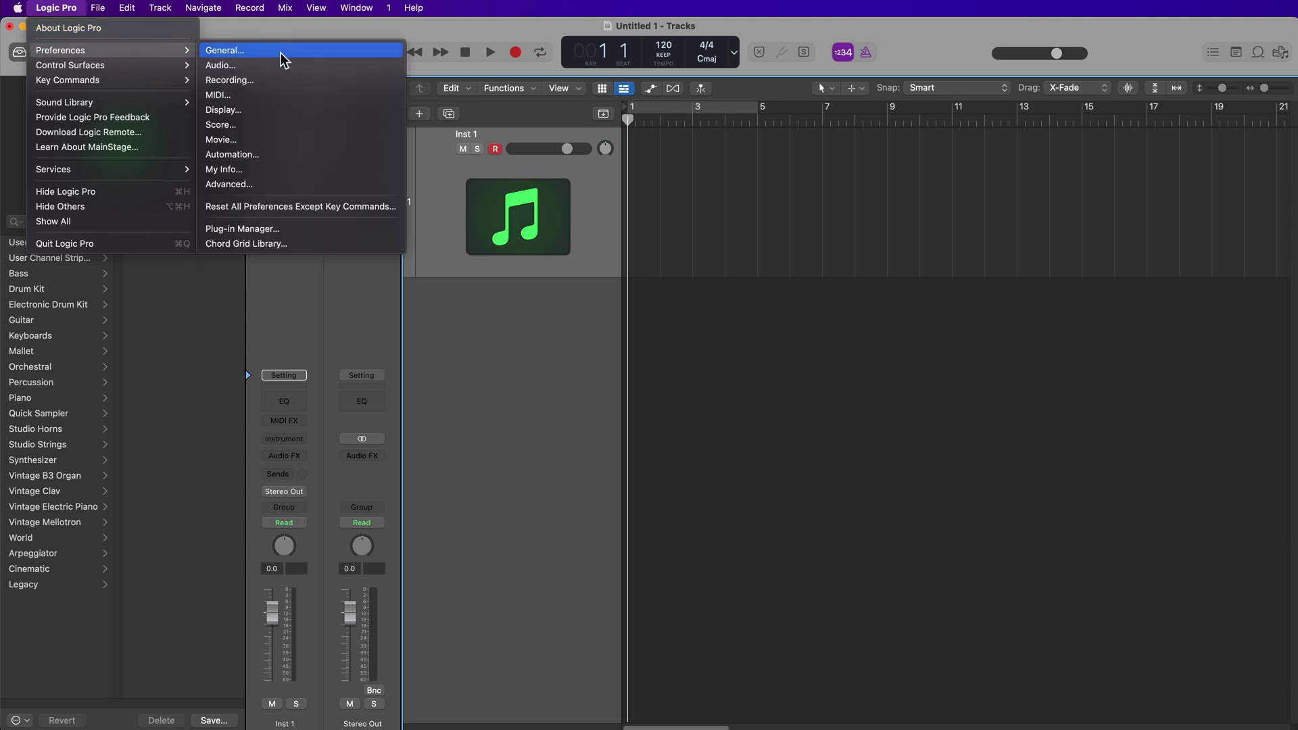
{"action": "left_click", "coordinate": [225, 65]}
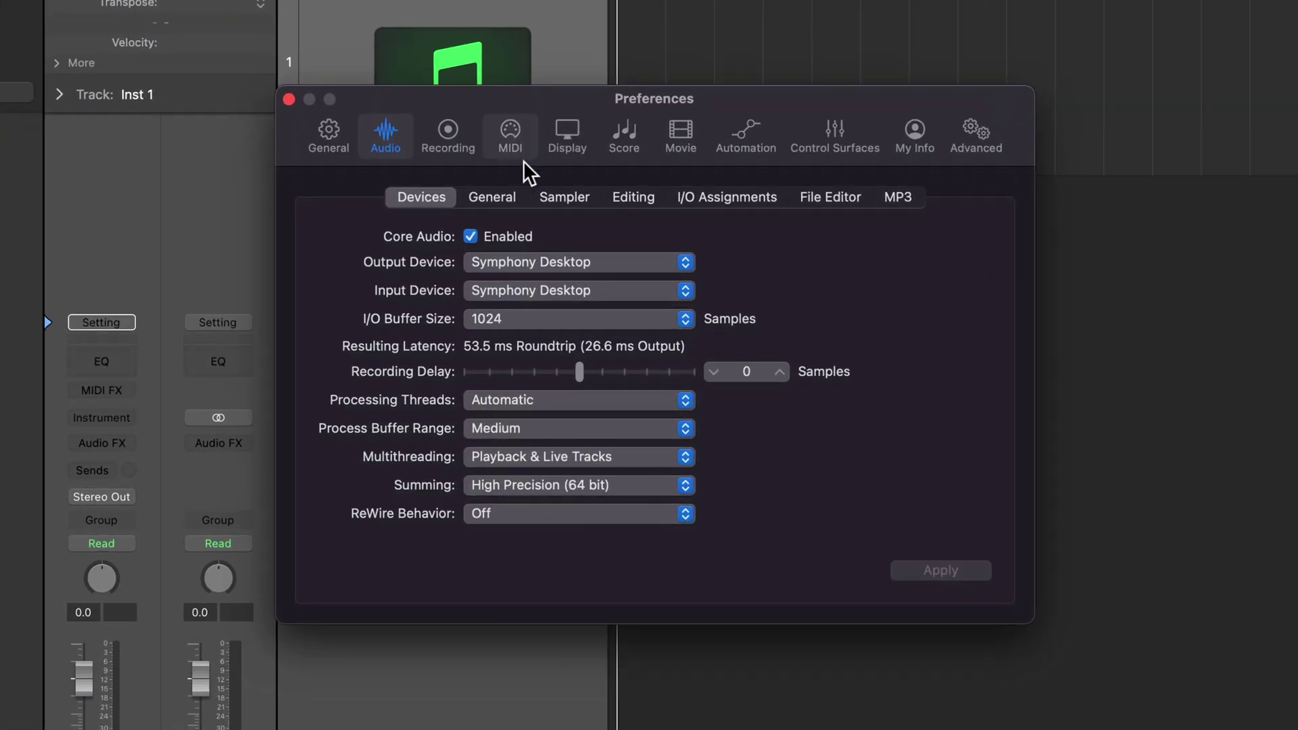
{"action": "left_click", "coordinate": [497, 197]}
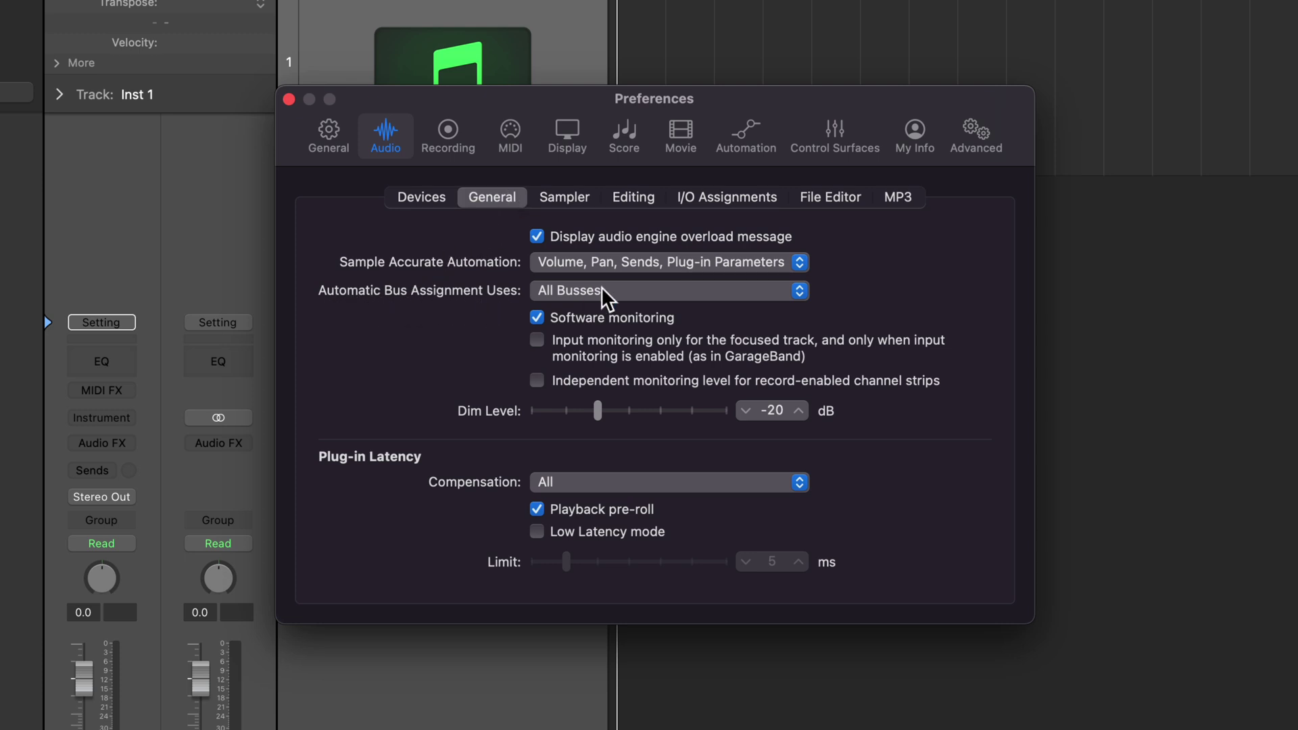
{"action": "left_click", "coordinate": [618, 291]}
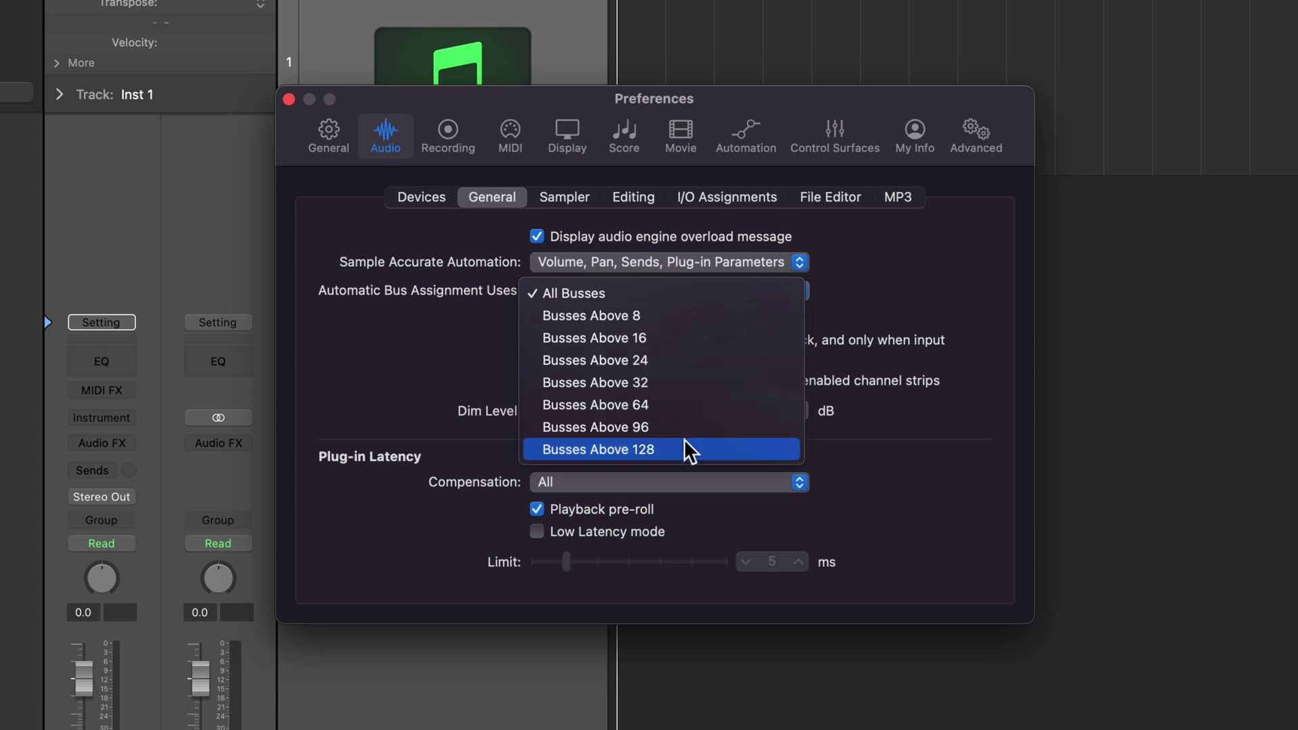
{"action": "left_click", "coordinate": [675, 337]}
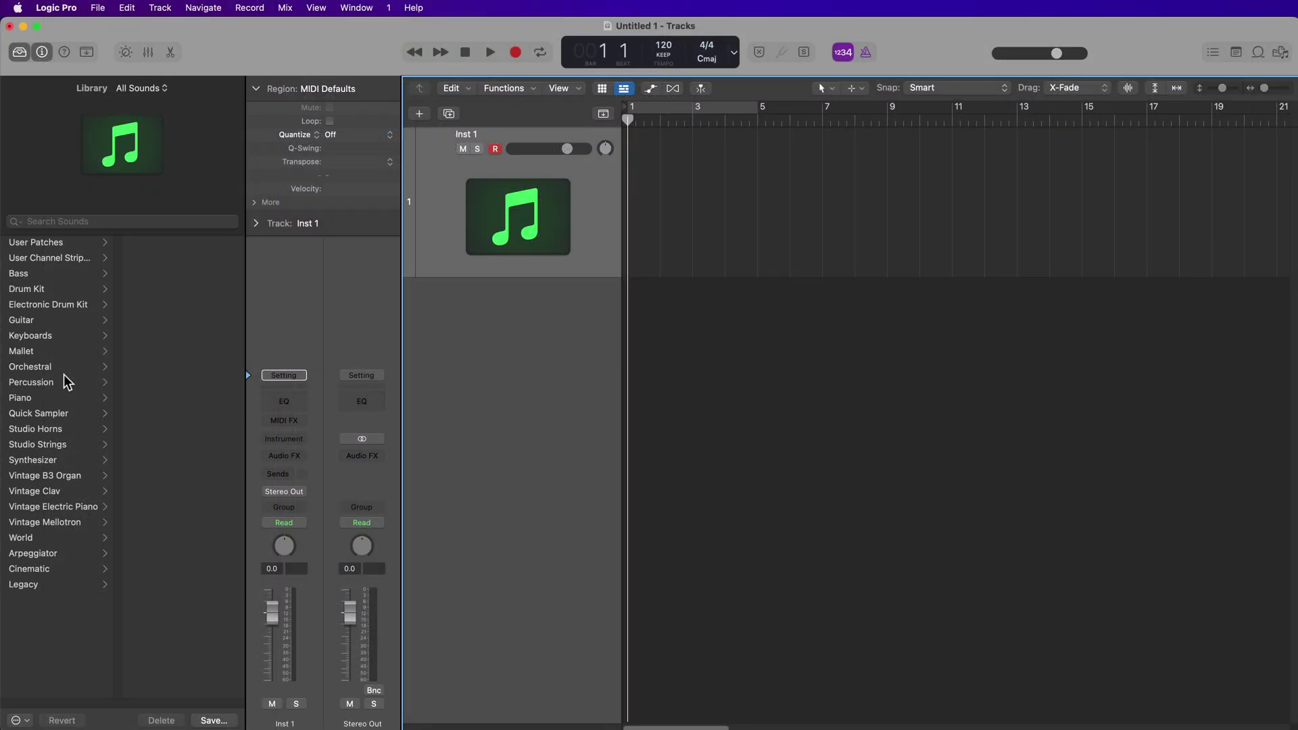
Step: Reload Bright Suitcase on Inst 1 and check its Bus 18 and 19 sends in the Mixer
{"action": "left_click", "coordinate": [69, 503]}
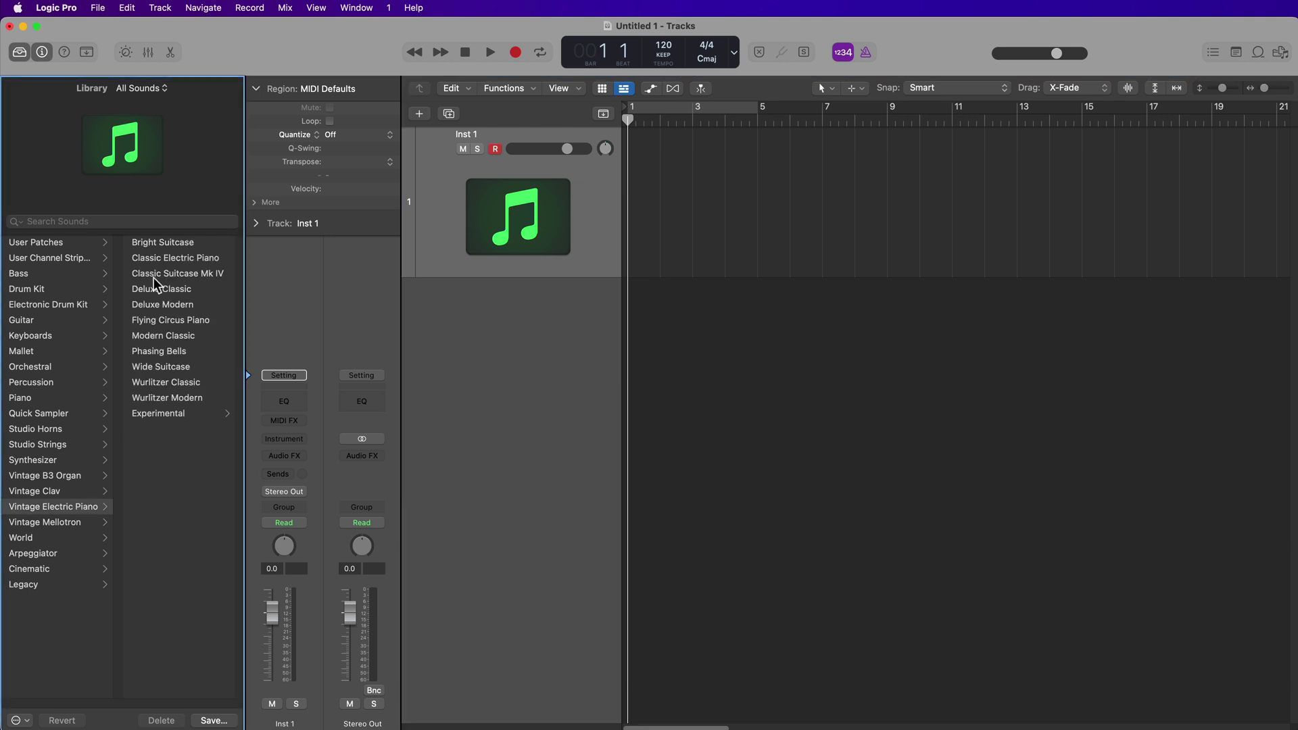
{"action": "left_click", "coordinate": [163, 242]}
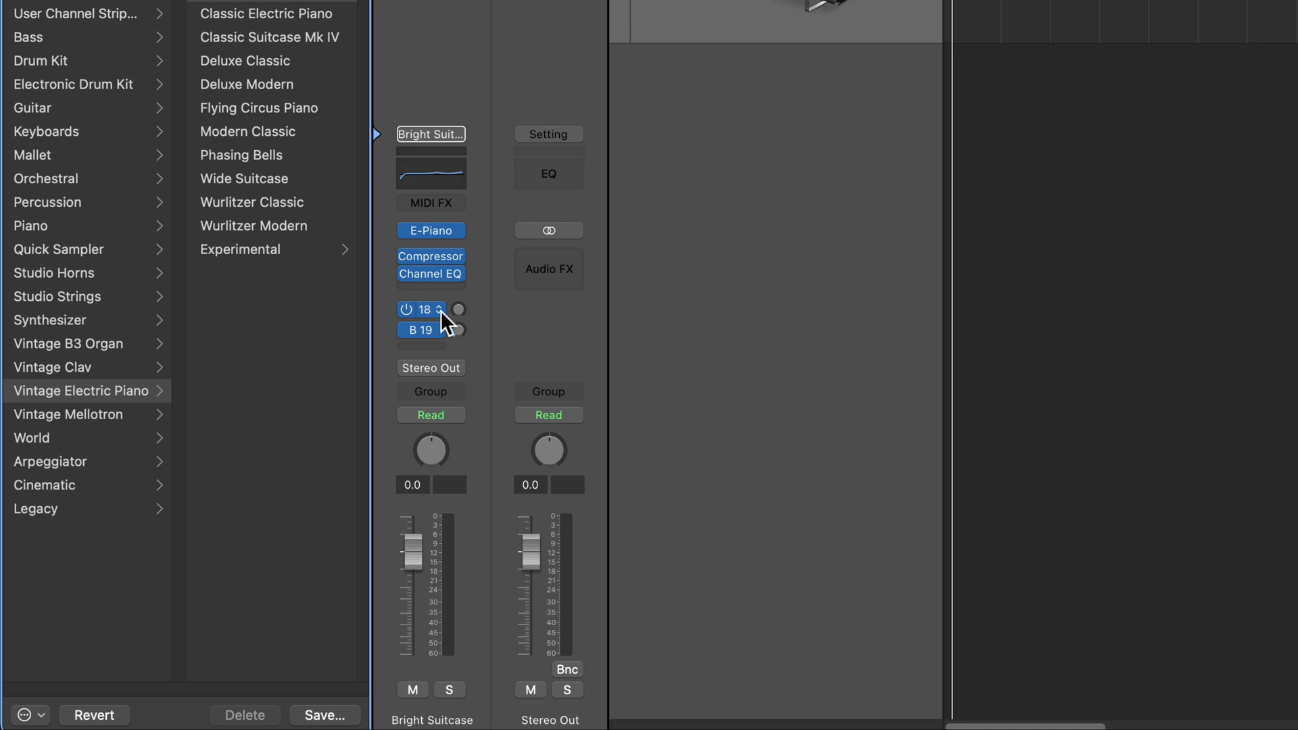
{"action": "key", "text": "x"}
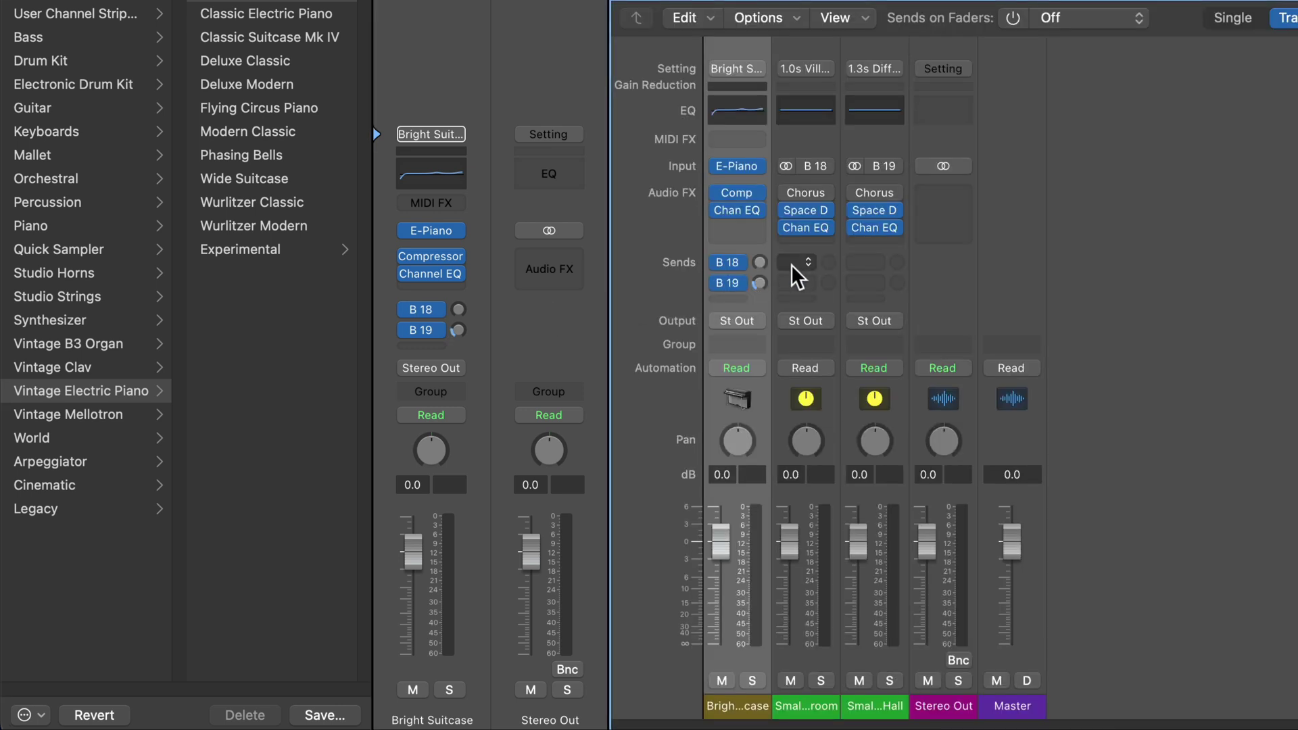
{"action": "left_click", "coordinate": [737, 303]}
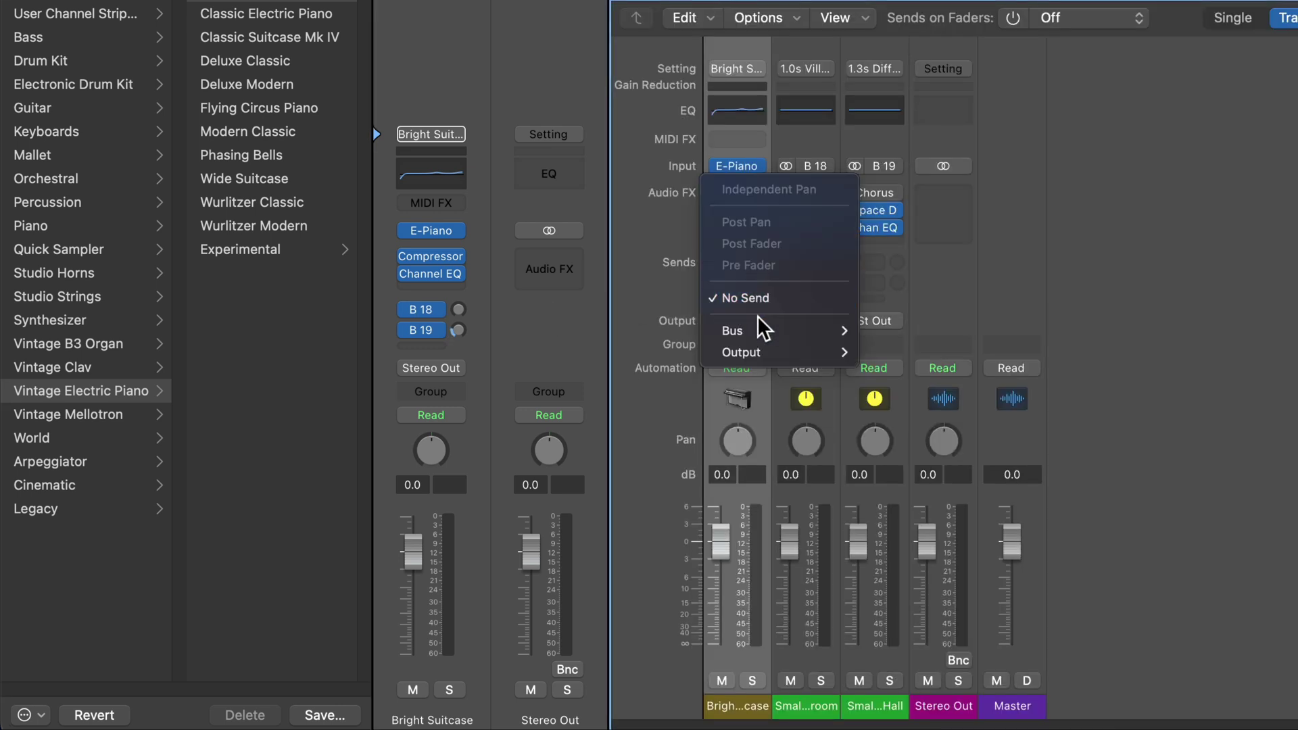
{"action": "mouse_move", "coordinate": [777, 330]}
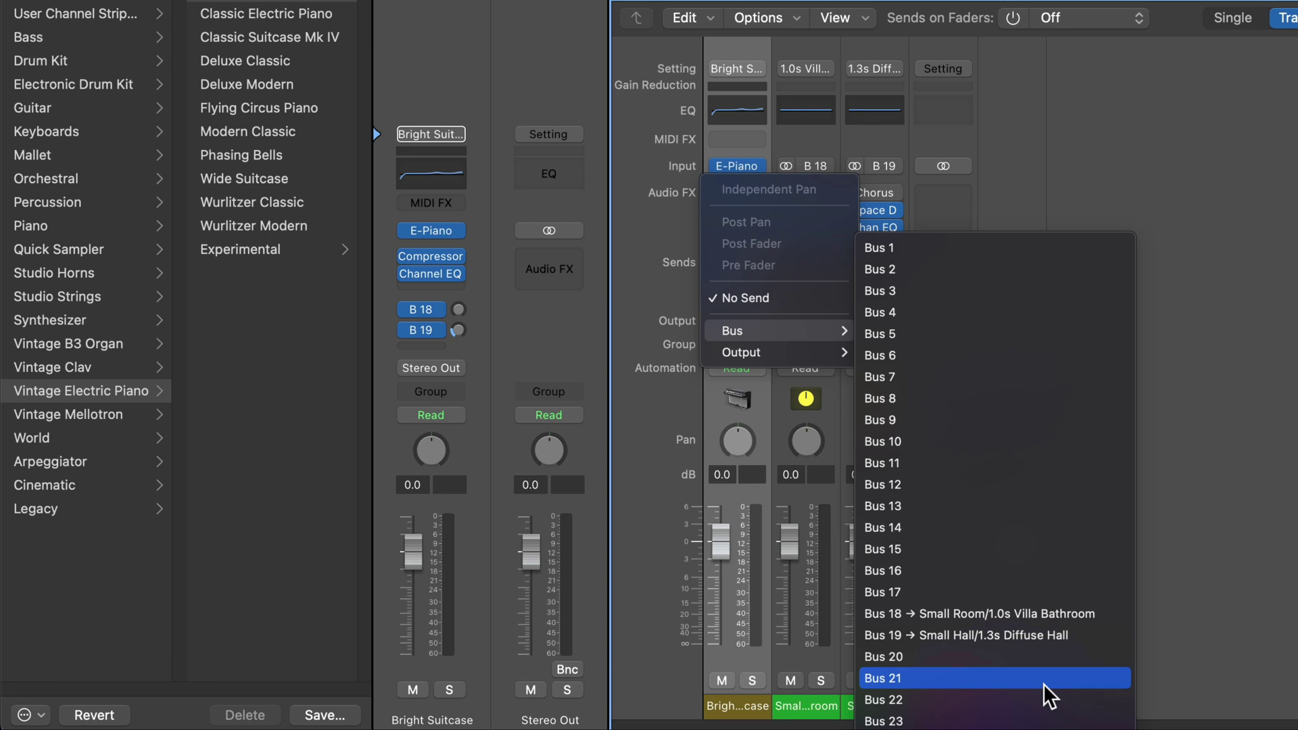
{"action": "left_click", "coordinate": [1263, 398]}
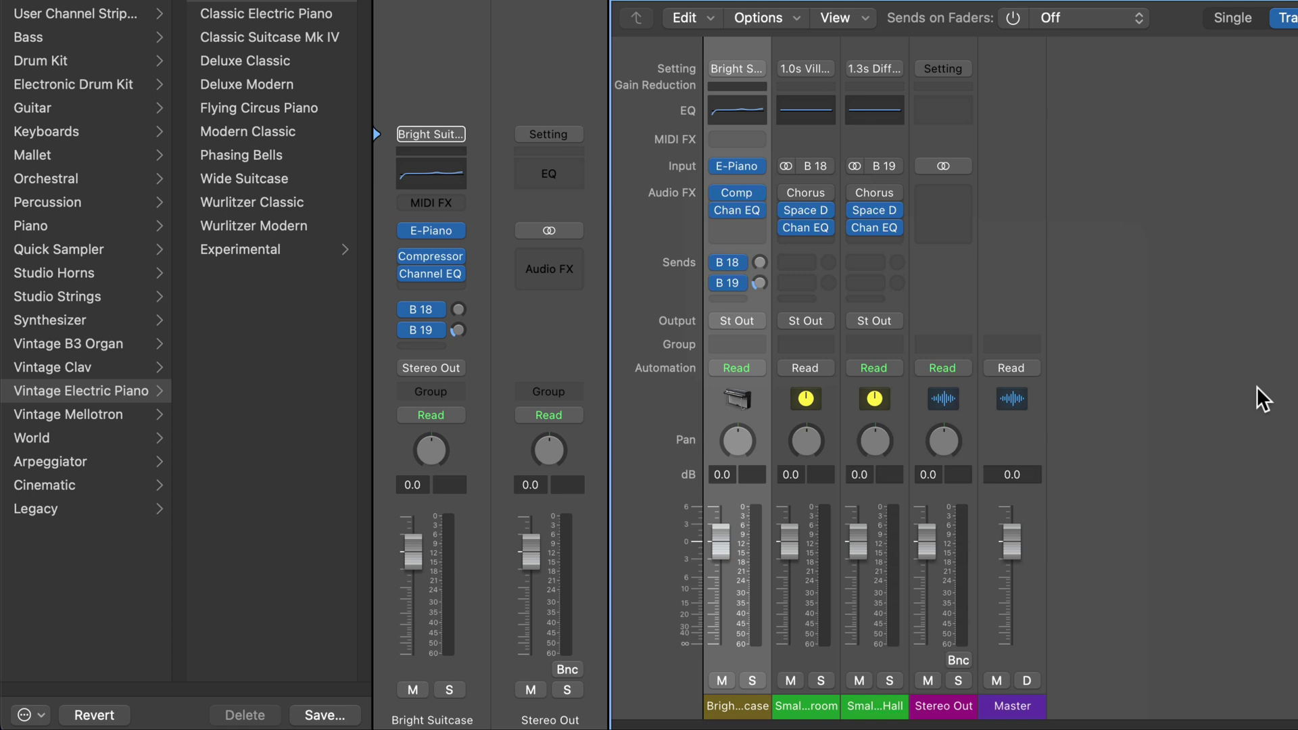